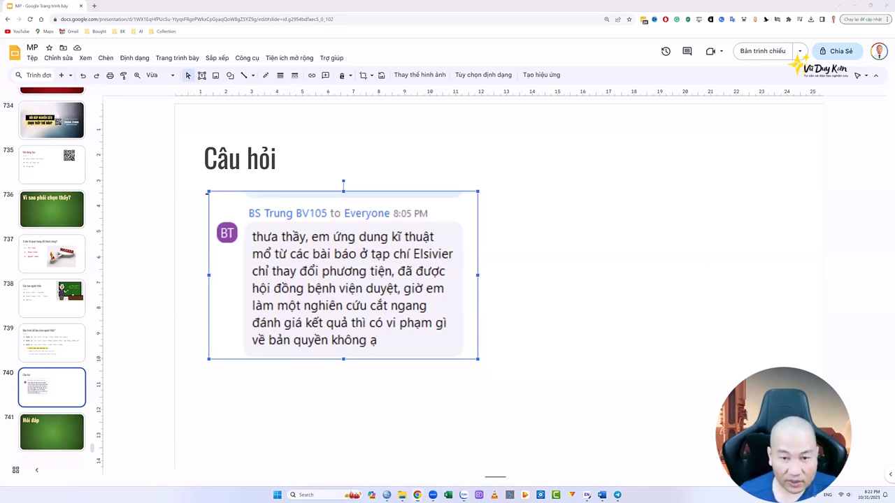
Draw a red line above the chat image with a downward arrow and a tick across it
left_click_drag(366, 155, 773, 151)
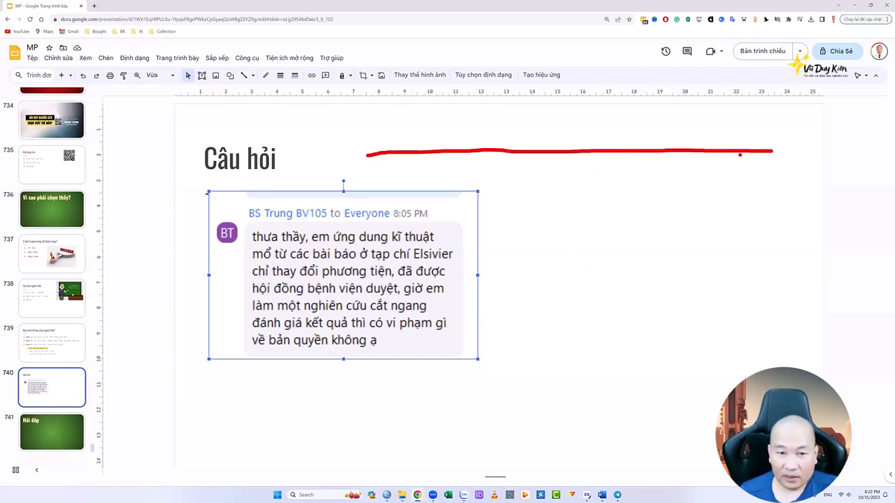
mouse_move(432, 104)
left_mouse_down()
mouse_move(431, 140)
mouse_move(443, 124)
left_mouse_up()
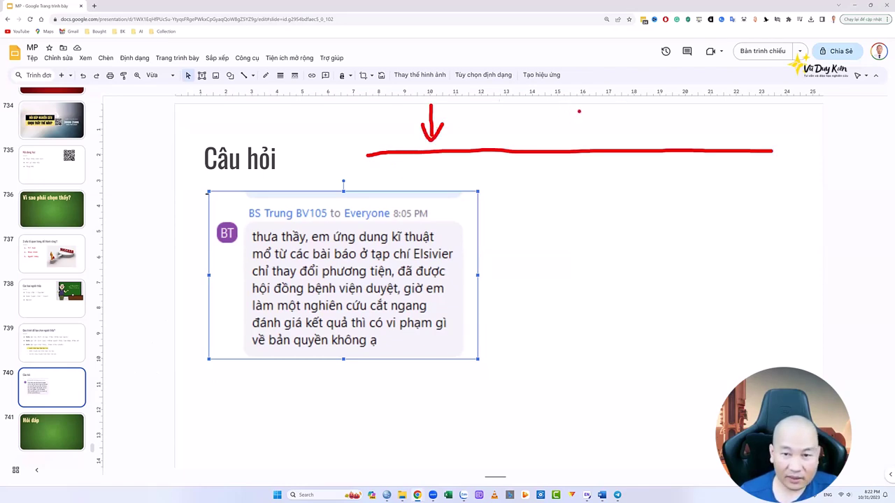
mouse_move(490, 133)
left_mouse_down()
mouse_move(490, 161)
mouse_move(490, 147)
left_mouse_up()
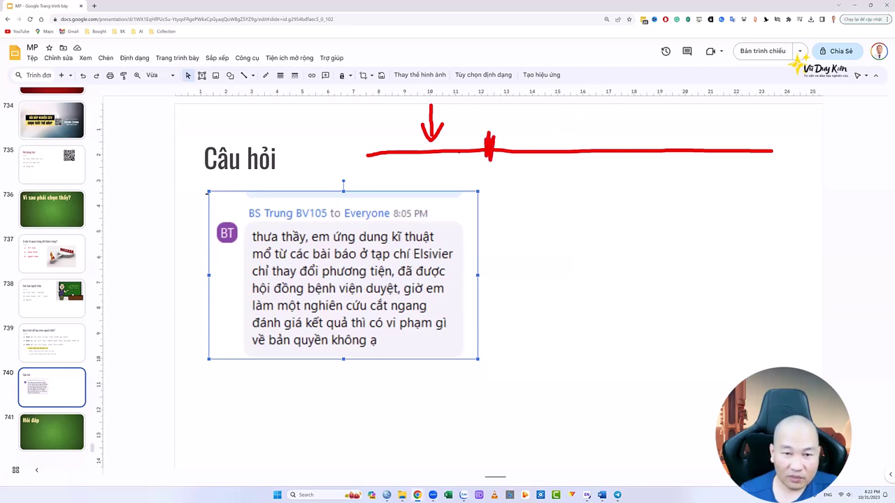
mouse_move(377, 141)
left_mouse_down()
mouse_move(377, 164)
mouse_move(379, 152)
mouse_move(489, 156)
left_mouse_up()
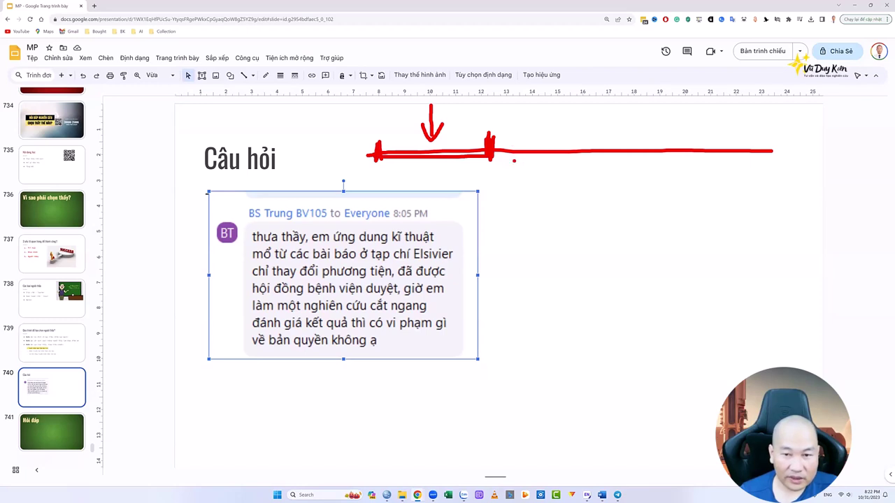
Add a crossing stroke with a diagonal branch, an X over the arrow, a scribble and another arrow
mouse_move(658, 106)
left_mouse_down()
mouse_move(658, 95)
mouse_move(655, 180)
mouse_move(612, 242)
left_mouse_up()
mouse_move(640, 172)
left_mouse_down()
mouse_move(652, 163)
mouse_move(653, 190)
left_mouse_up()
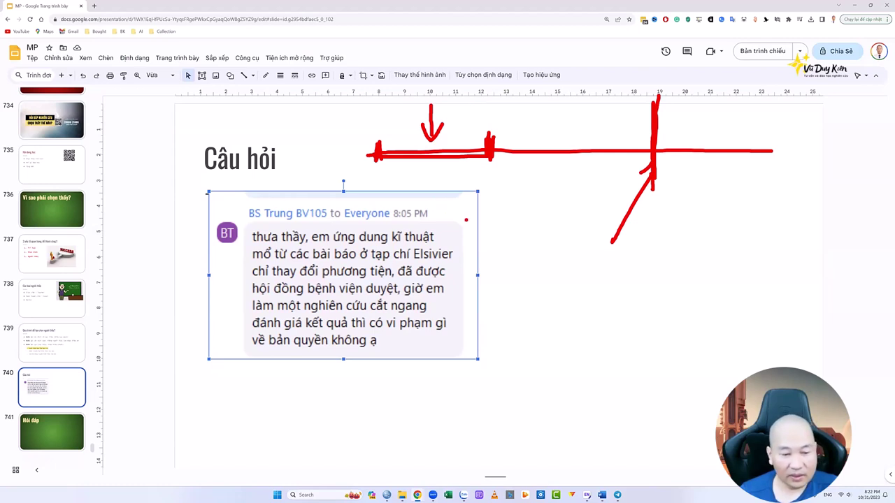
left_click_drag(381, 92, 471, 183)
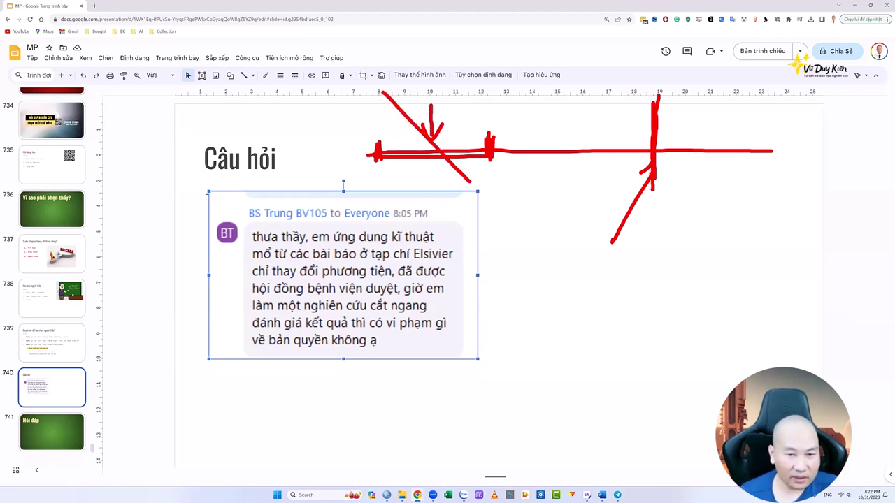
left_click_drag(480, 109, 387, 202)
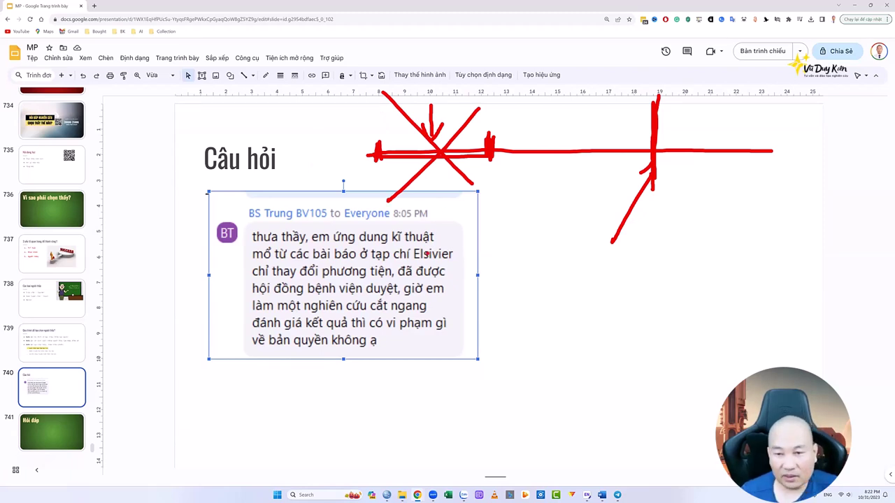
mouse_move(663, 249)
left_mouse_down()
mouse_move(633, 262)
mouse_move(688, 276)
left_mouse_up()
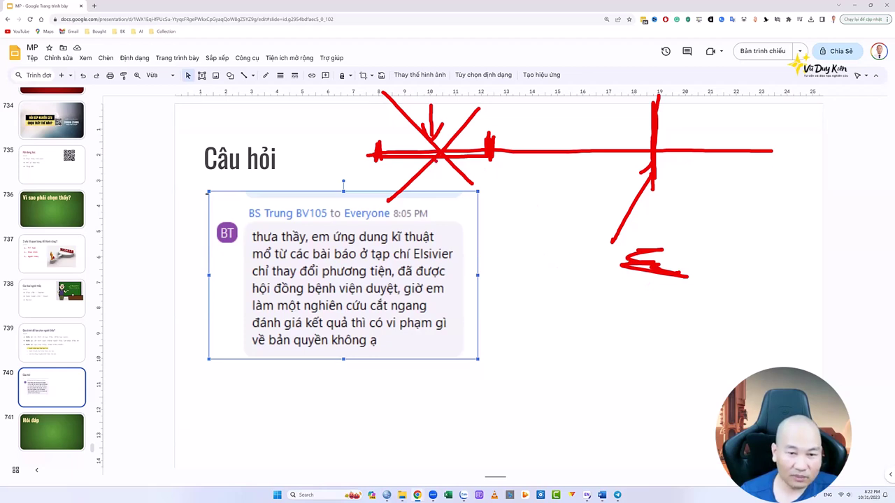
mouse_move(508, 48)
left_mouse_down()
mouse_move(461, 95)
mouse_move(485, 94)
left_mouse_up()
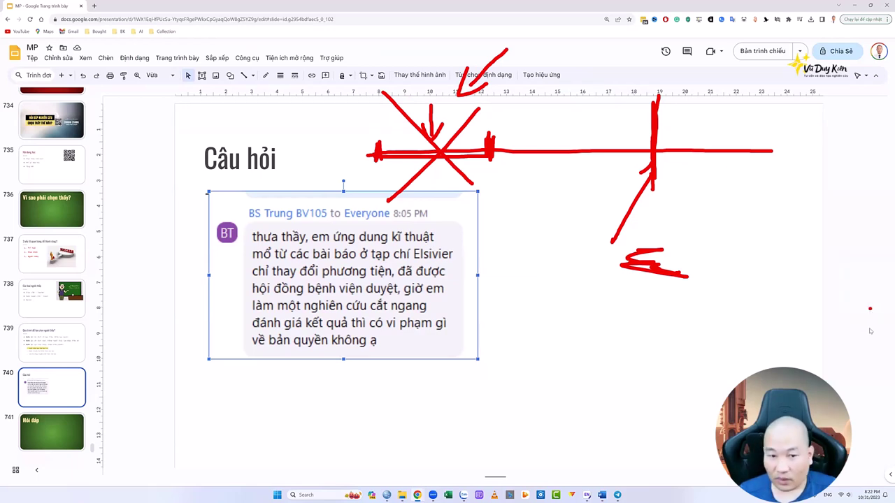
Erase the red marks, paste a snipped screenshot of the new chat message onto the slide, and open a new tab
key("Escape")
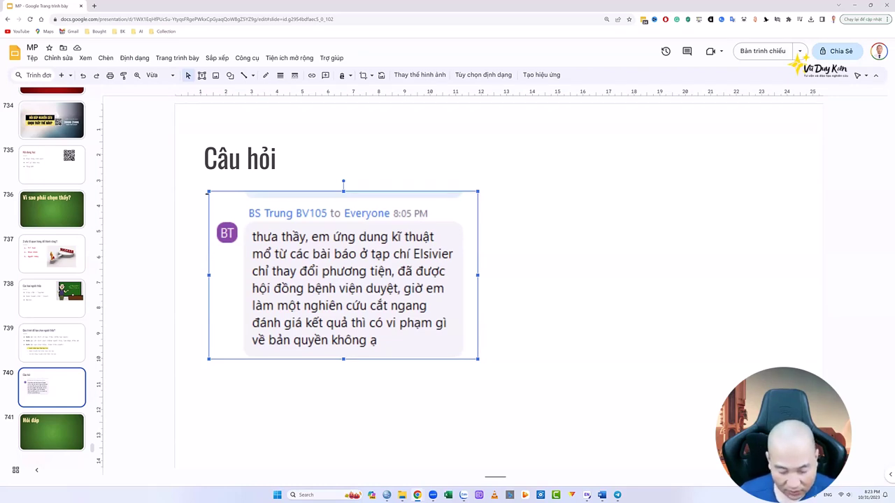
key("super+shift+s")
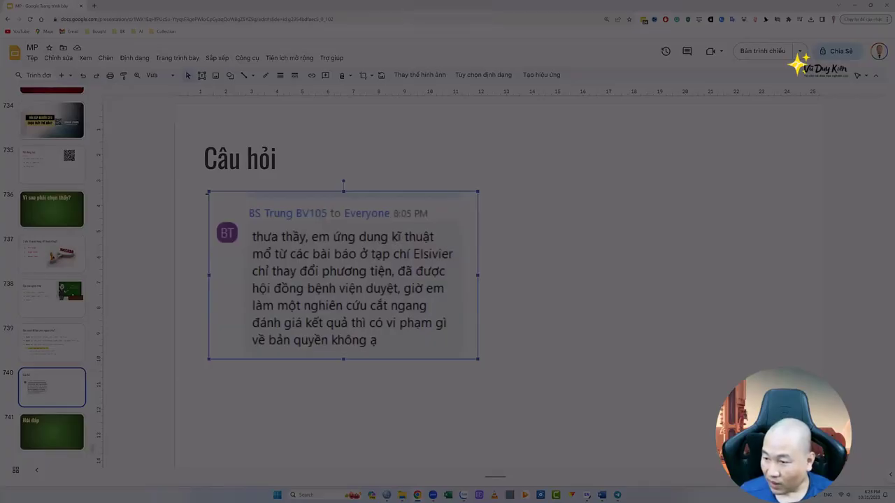
left_click(649, 239)
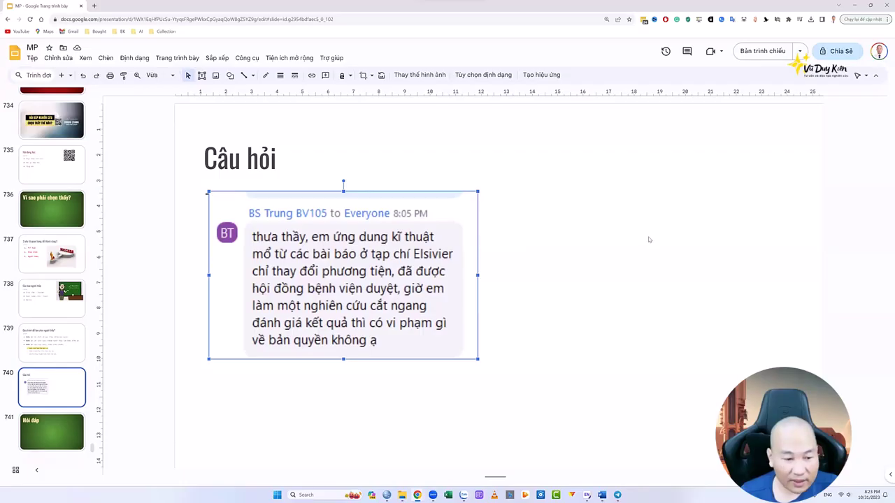
key("ctrl+v")
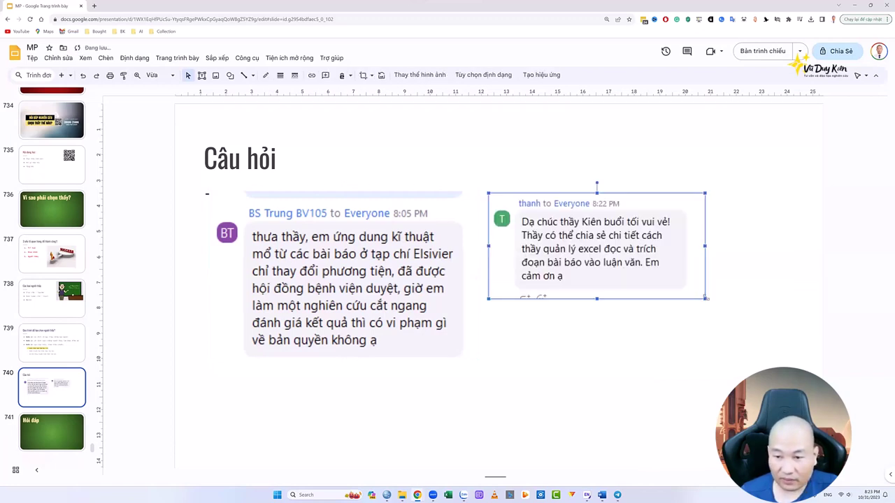
key("ctrl+t")
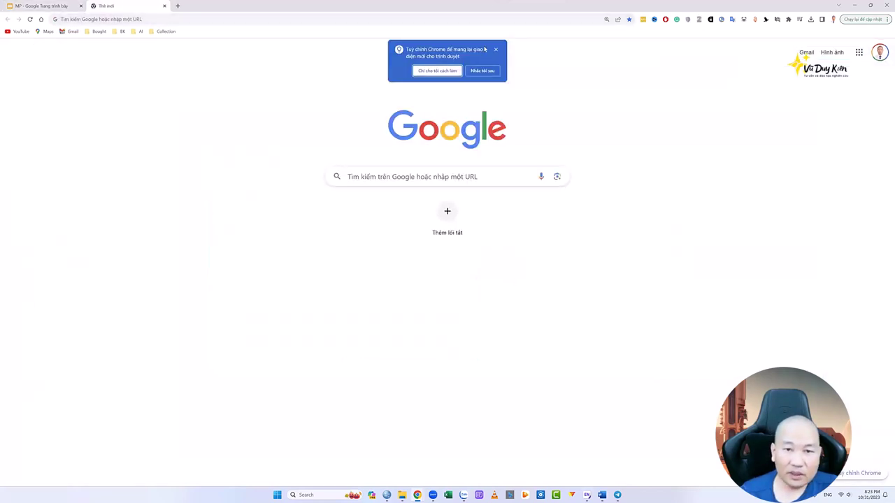
Dismiss the Chrome customization prompt and switch to the vuduykien.com homepage tab
left_click(496, 51)
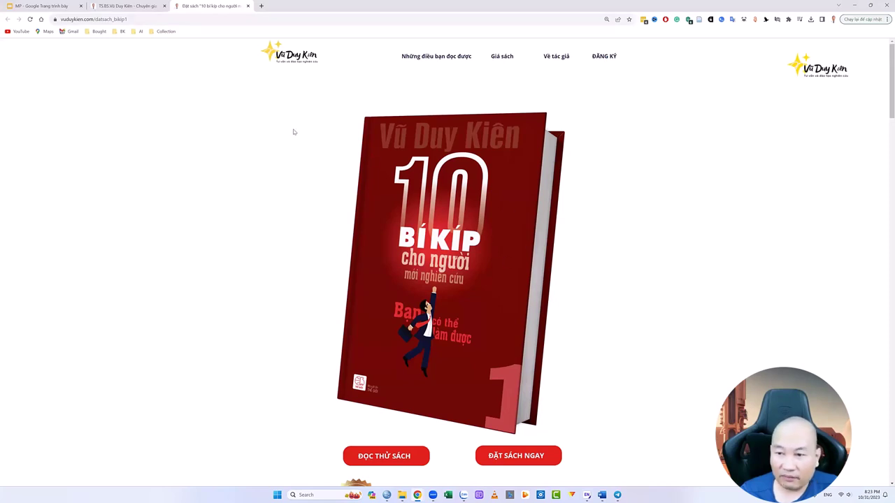
left_click(49, 5)
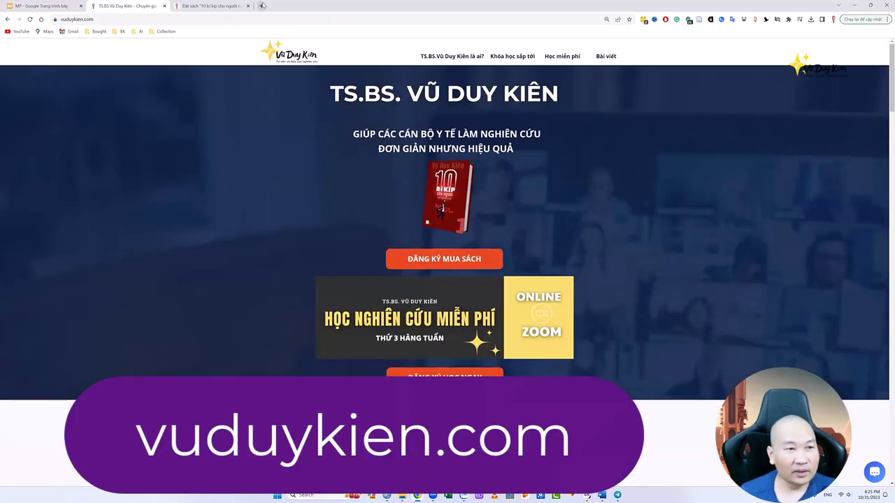
Open elicit.org in a new tab and dismiss the page translation offer
left_click(262, 5)
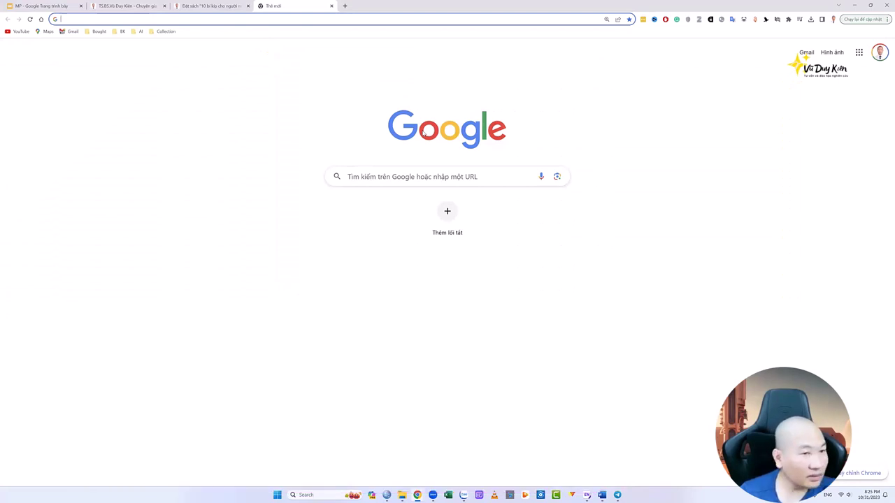
type("cli")
key("BackSpace")
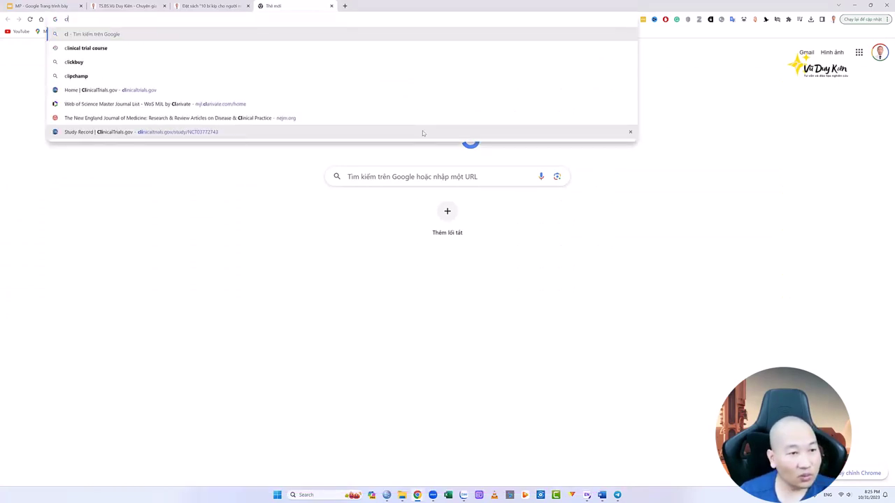
key("BackSpace")
key("BackSpace")
type("eli")
key("Return")
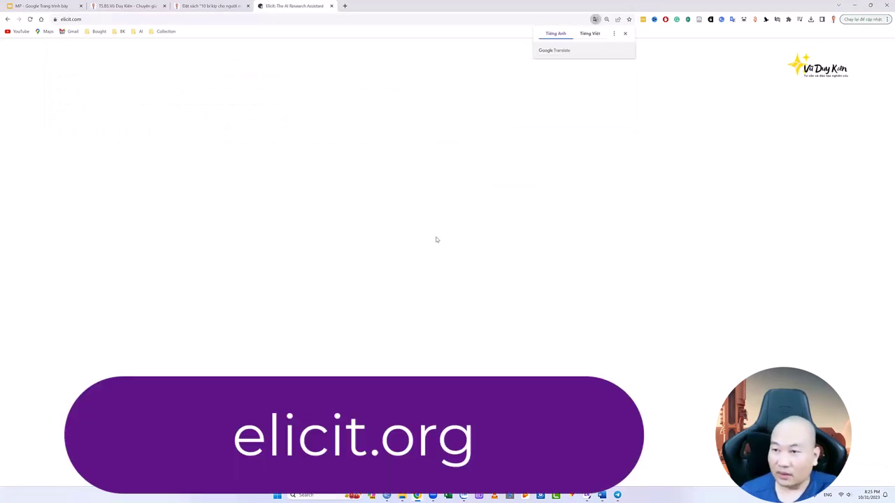
left_click(625, 34)
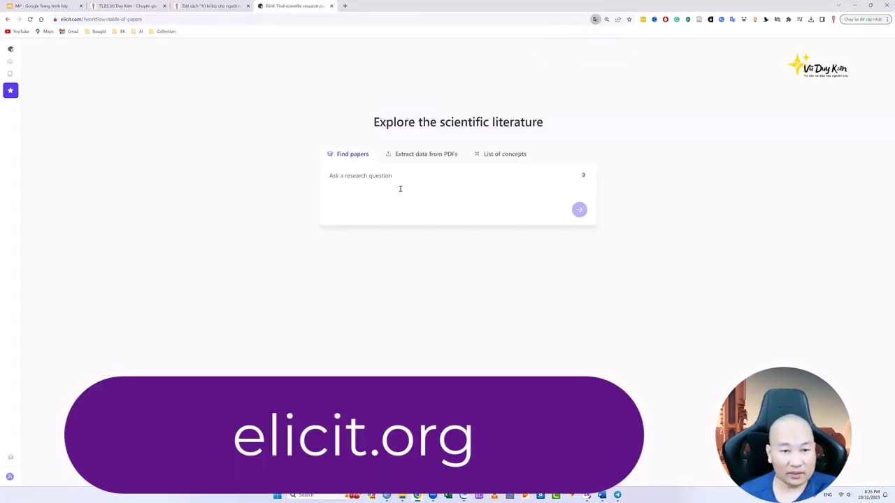
Search Elicit for papers on 'mental health'
left_click(395, 180)
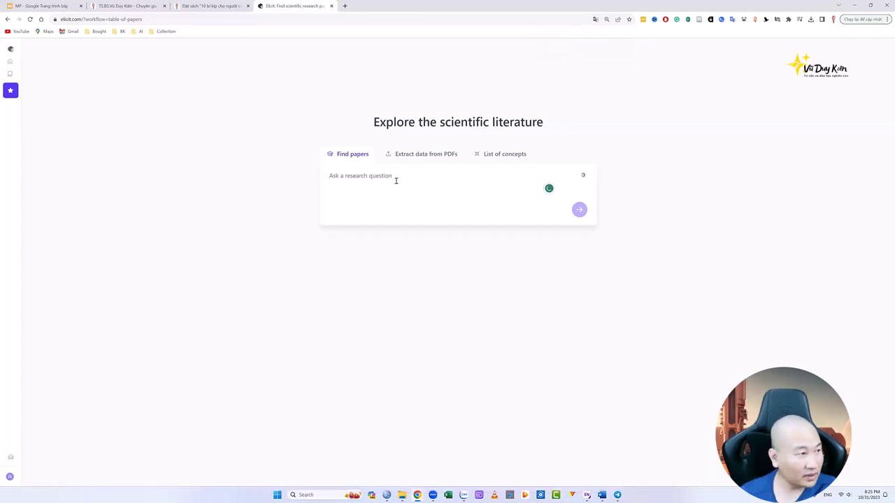
type("ment")
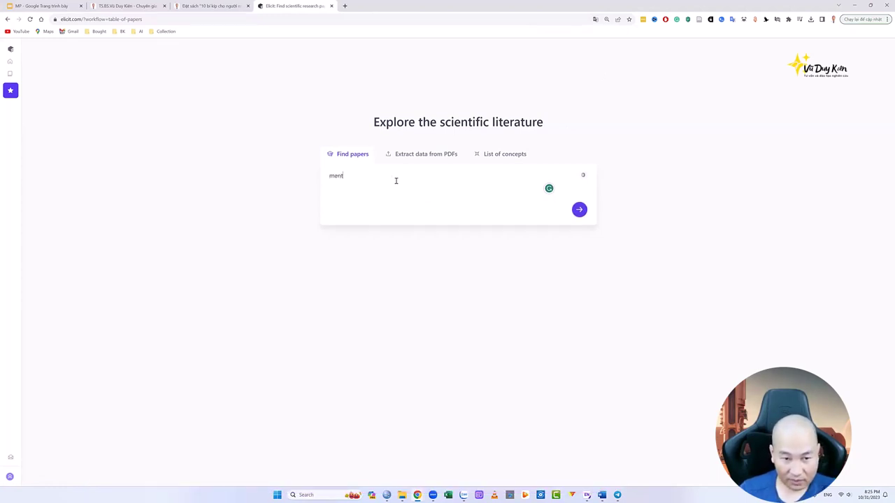
type("al health")
key("Return")
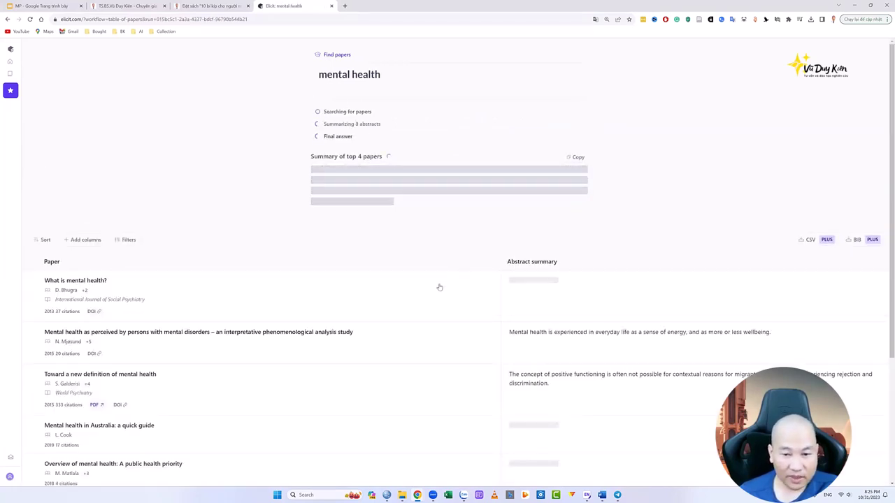
Scroll through the finished Summary of top 4 papers and each result's abstract summary
scroll(388, 291, "down", 1)
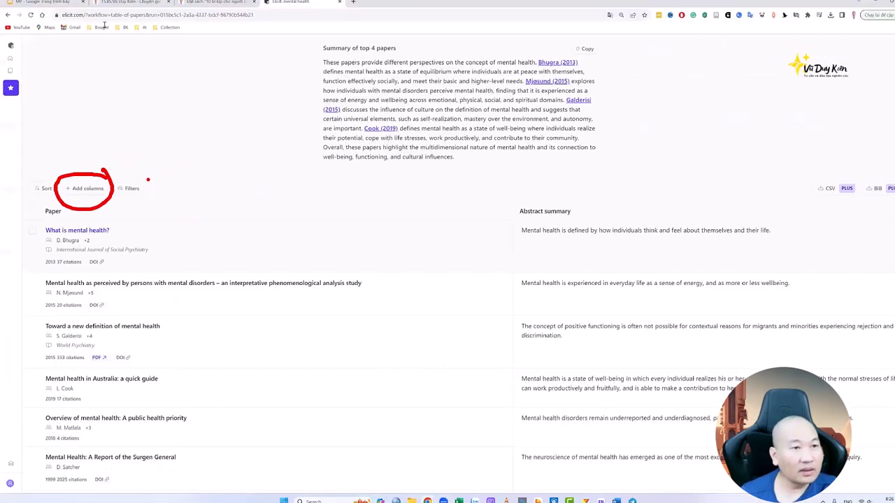
left_click(56, 19)
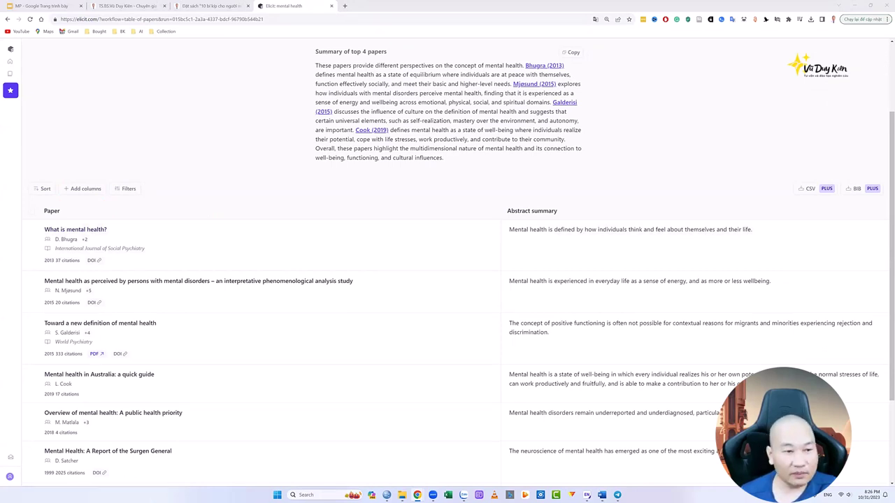
scroll(615, 226, "up", 2)
scroll(629, 234, "up", 1)
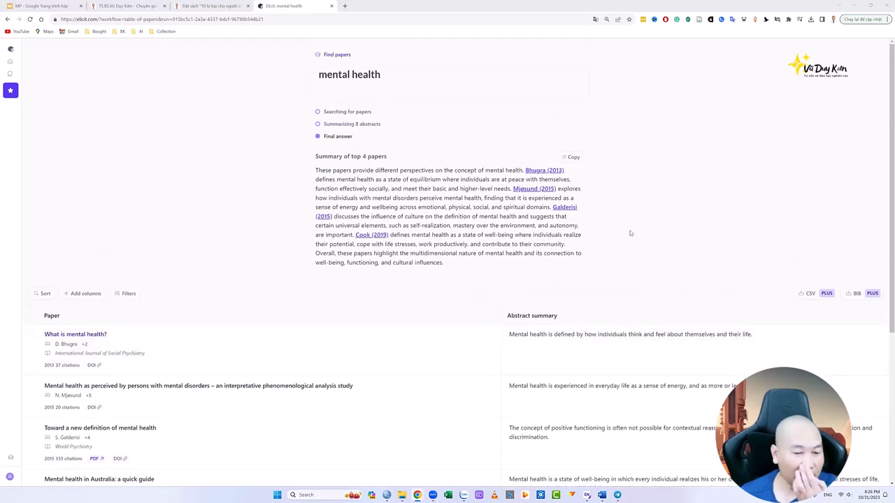
scroll(630, 235, "down", 2)
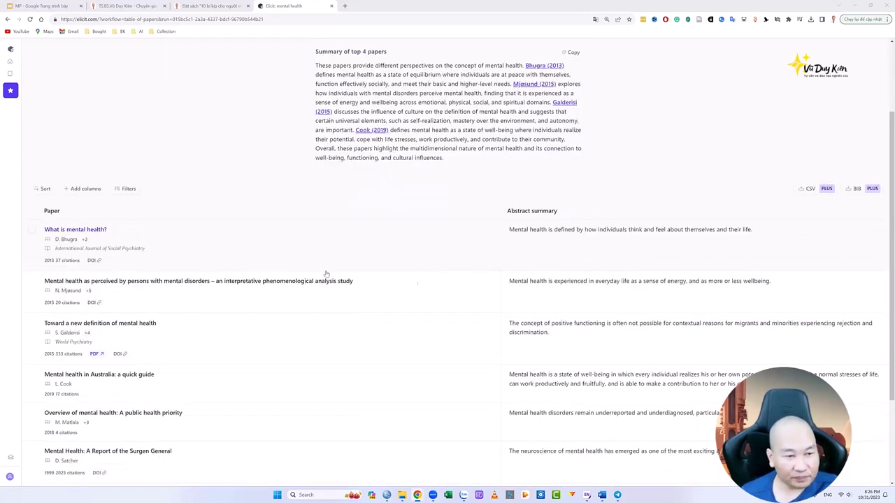
Open the Add columns list of extraction options above the results table
left_click(80, 191)
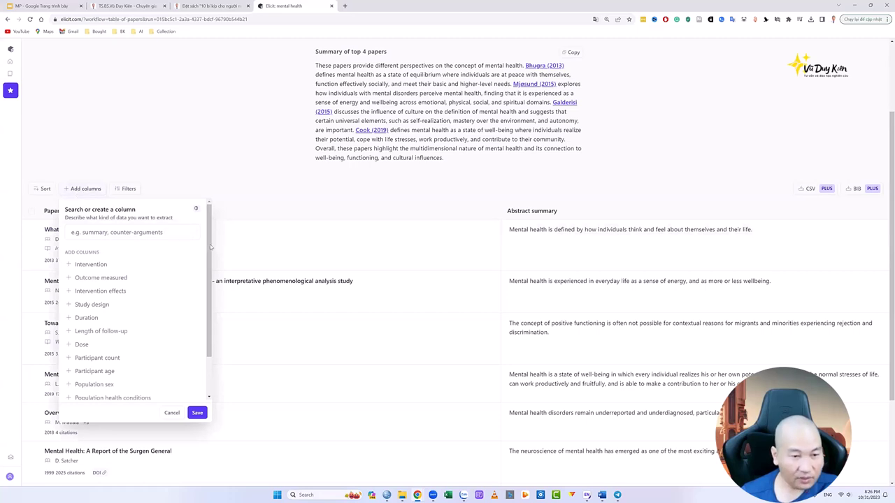
left_click_drag(213, 246, 211, 328)
scroll(204, 276, "up", 1)
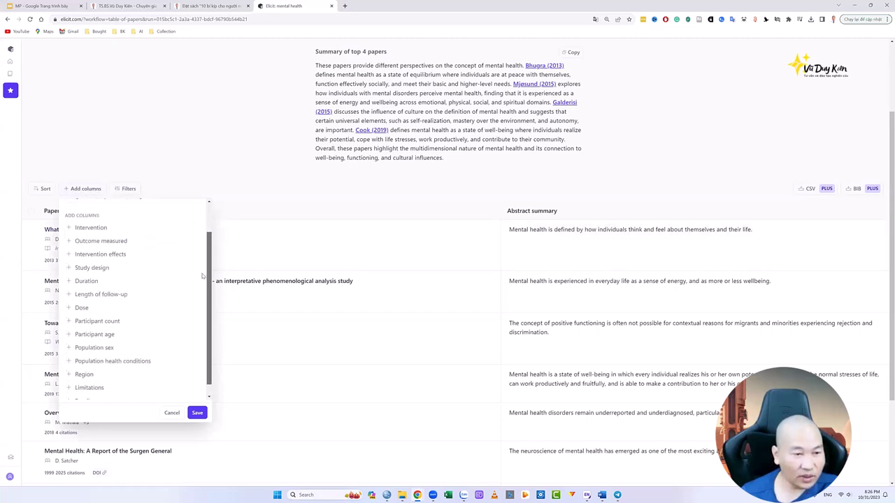
scroll(204, 276, "up", 1)
scroll(199, 251, "up", 2)
scroll(198, 245, "down", 2)
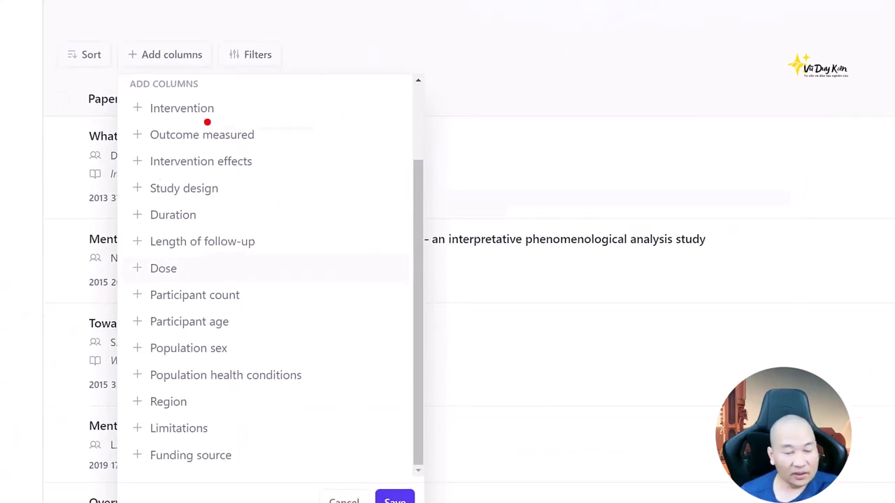
Underline Intervention, Outcome measured, Intervention effects, Study design, Duration, Length of follow-up and Dose
left_click_drag(231, 103, 268, 91)
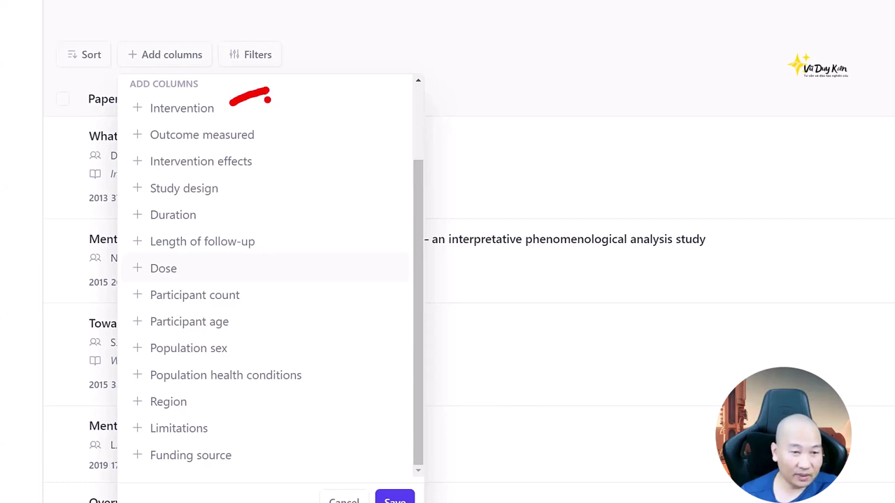
left_click_drag(267, 133, 314, 122)
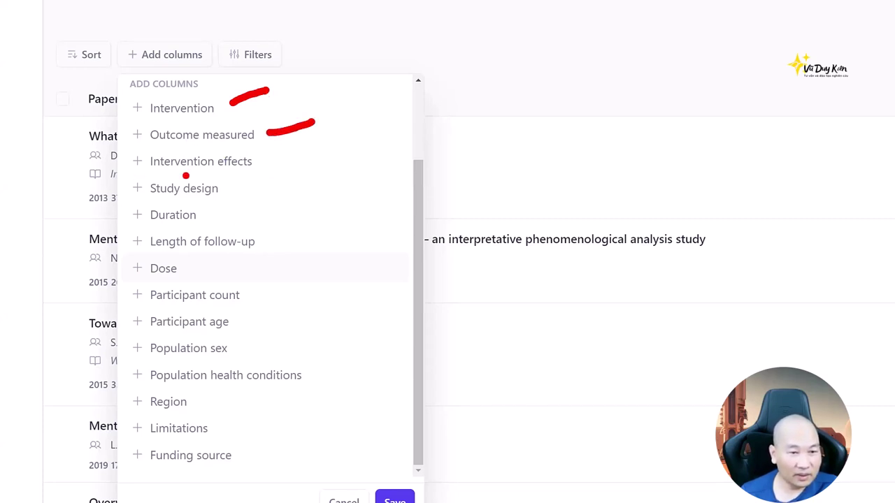
left_click_drag(273, 162, 334, 156)
left_click_drag(233, 191, 287, 185)
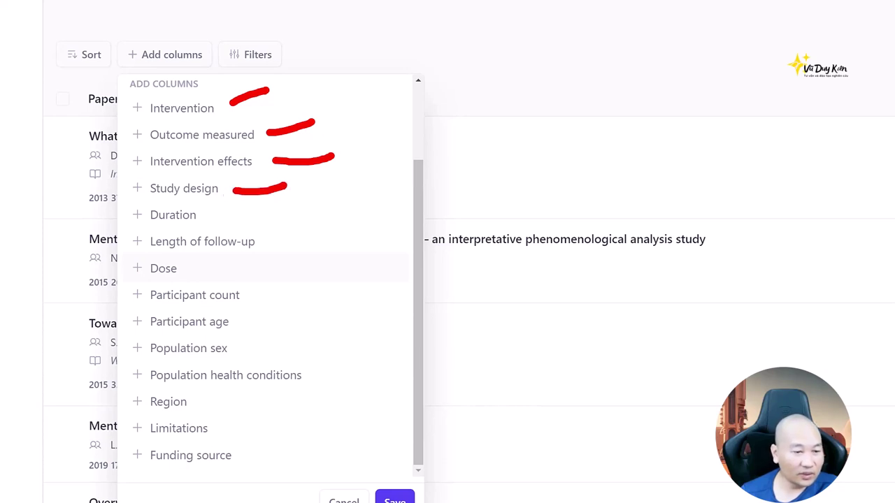
left_click_drag(214, 224, 256, 212)
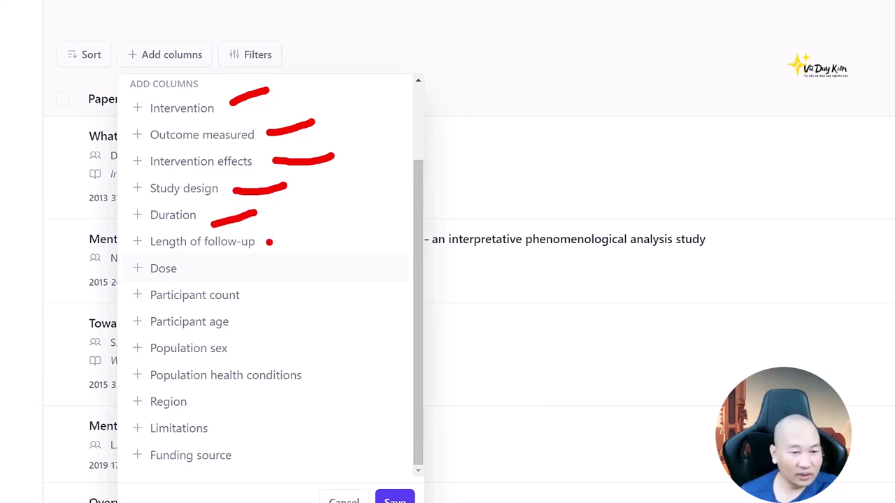
left_click_drag(266, 243, 320, 237)
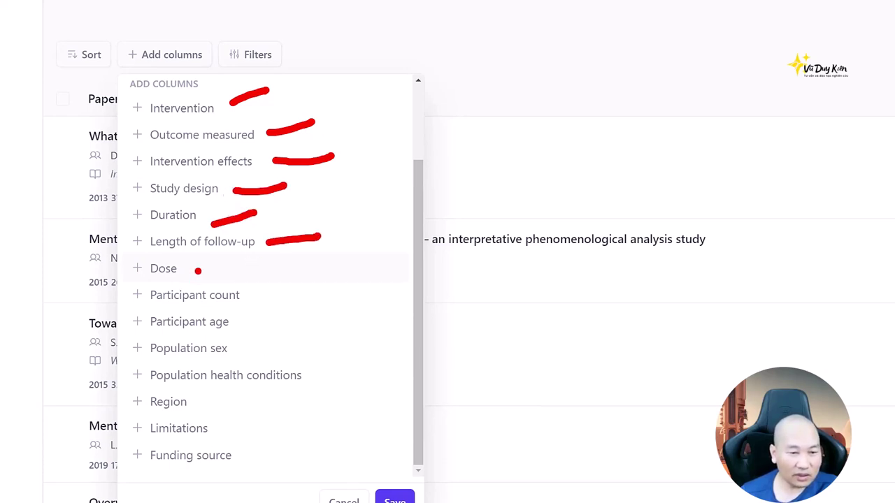
left_click_drag(198, 271, 270, 260)
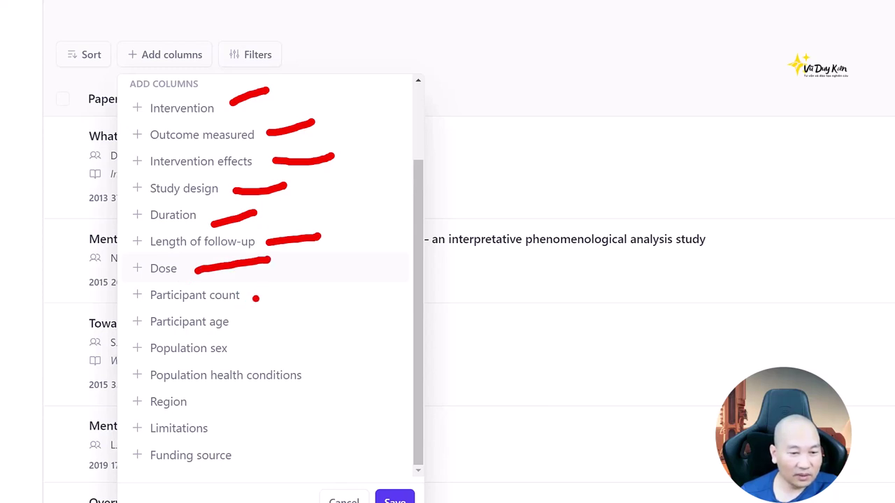
Underline Participant count, Participant age, Population sex, Population health conditions, Region, Limitations and Funding source
left_click_drag(253, 298, 327, 286)
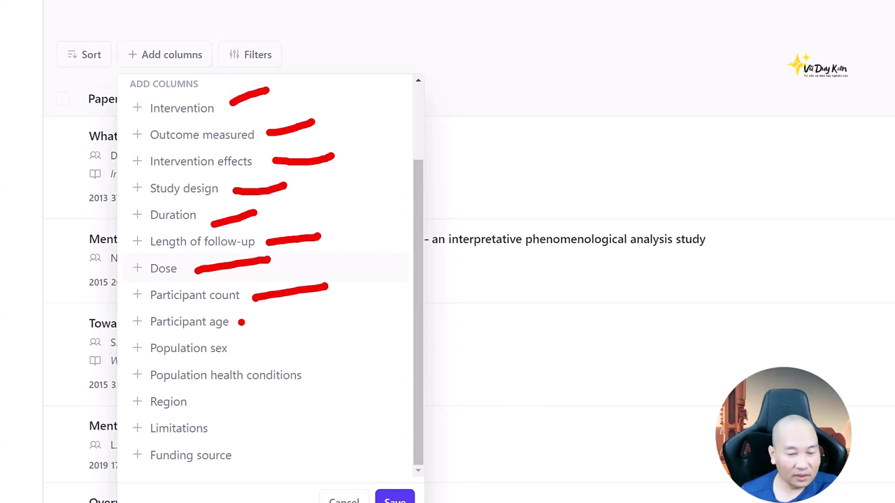
left_click_drag(238, 324, 283, 316)
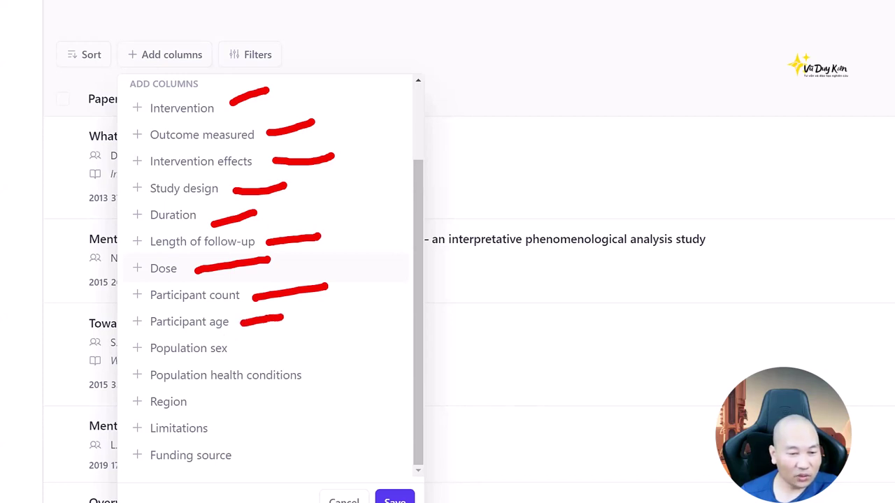
left_click_drag(240, 352, 309, 340)
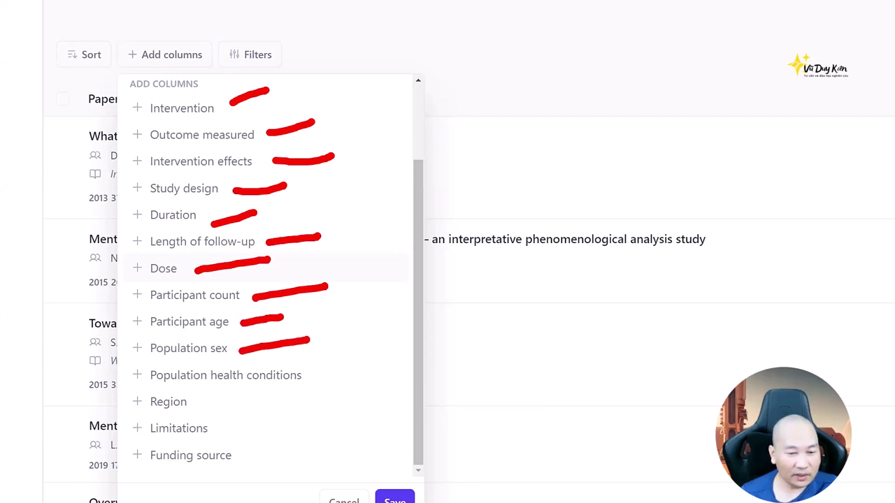
left_click_drag(319, 377, 394, 366)
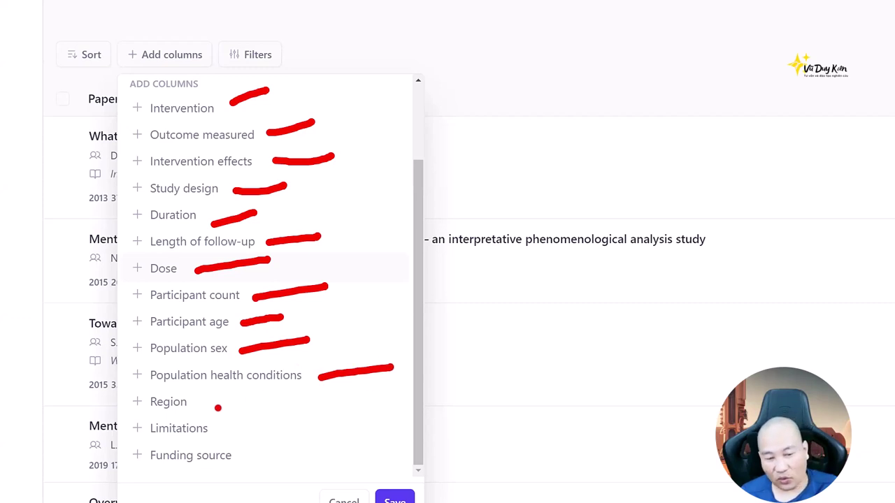
left_click_drag(216, 408, 293, 400)
left_click_drag(250, 432, 298, 425)
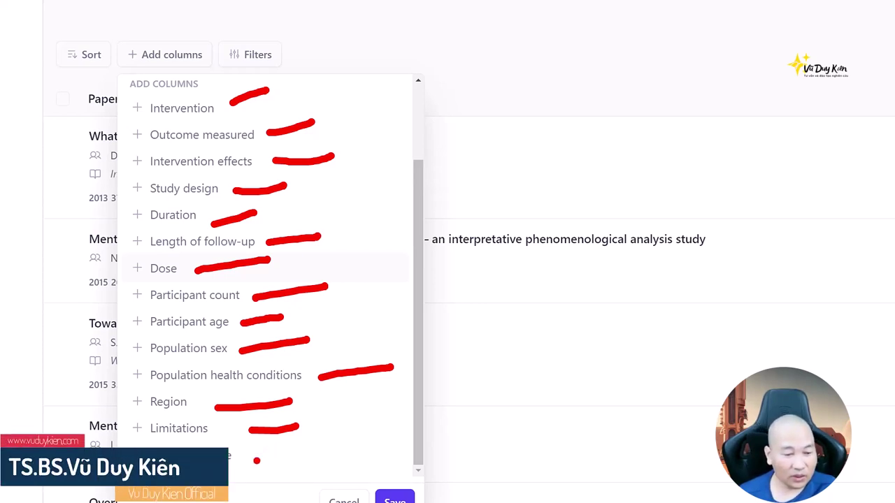
left_click_drag(240, 458, 286, 456)
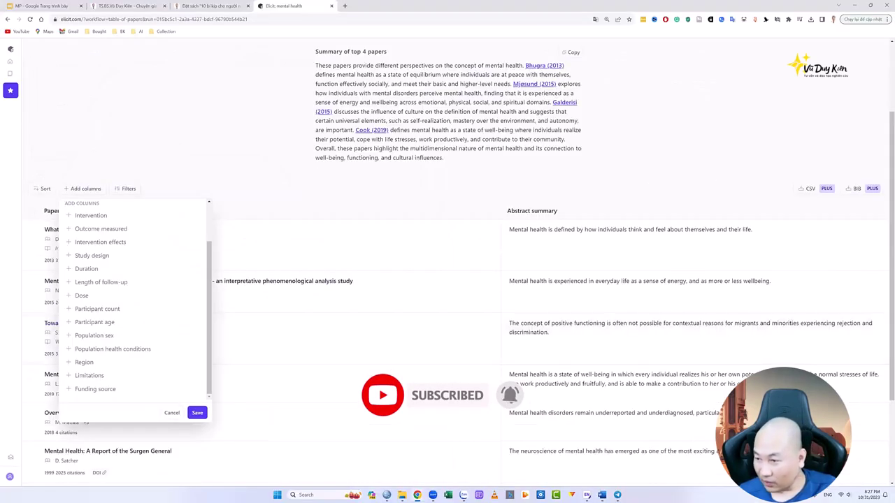
Dismiss the Add columns list without adding columns, leaving the Paper and Abstract summary table
left_click(232, 130)
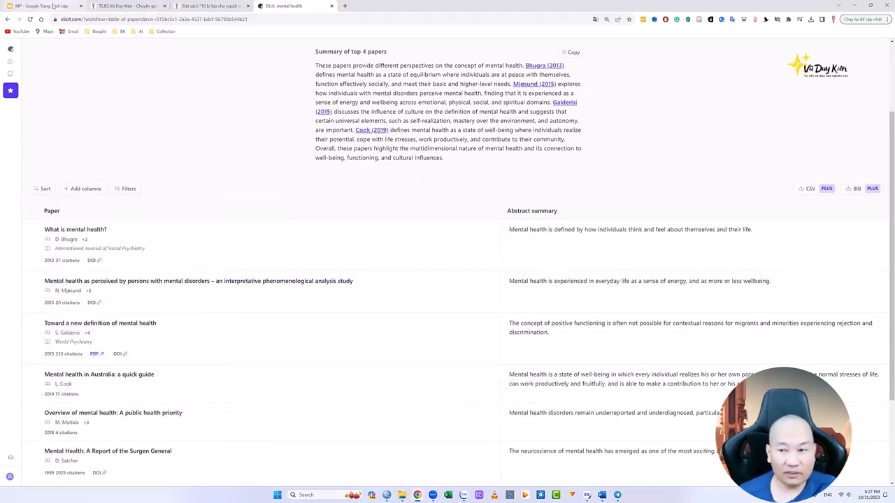